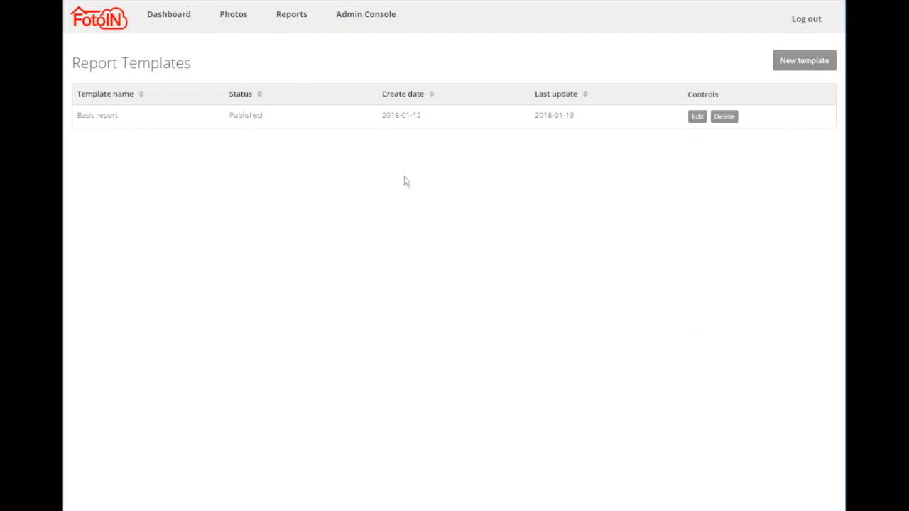
Create a report template named Training Template whose rendered title page includes the project, address, user and date.
click(801, 63)
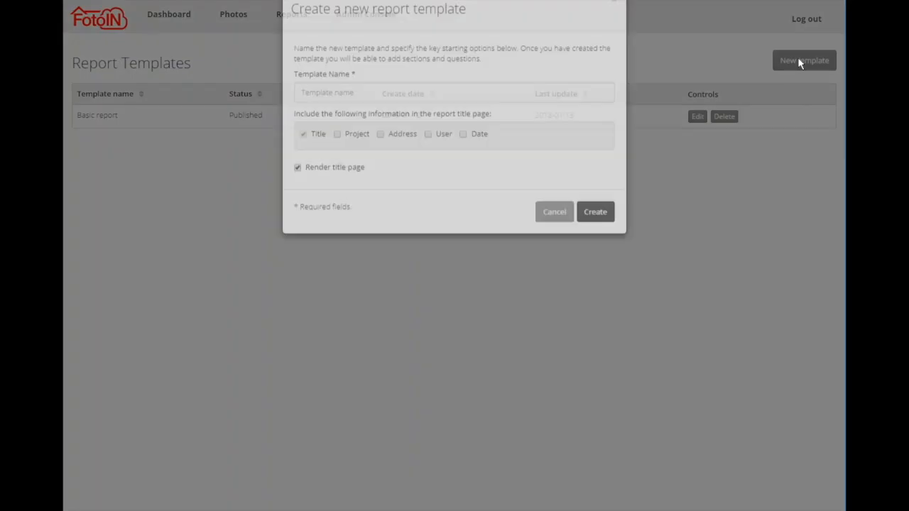
click(387, 117)
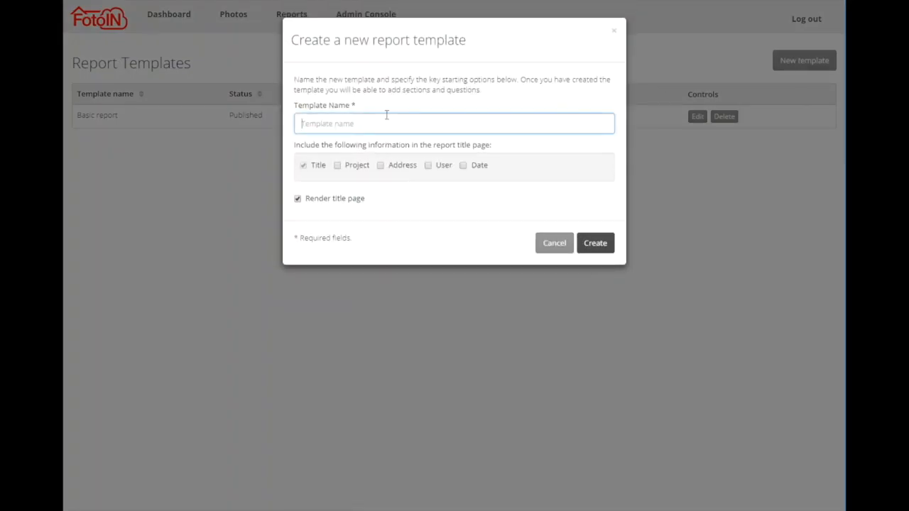
text(Training Template)
click(298, 199)
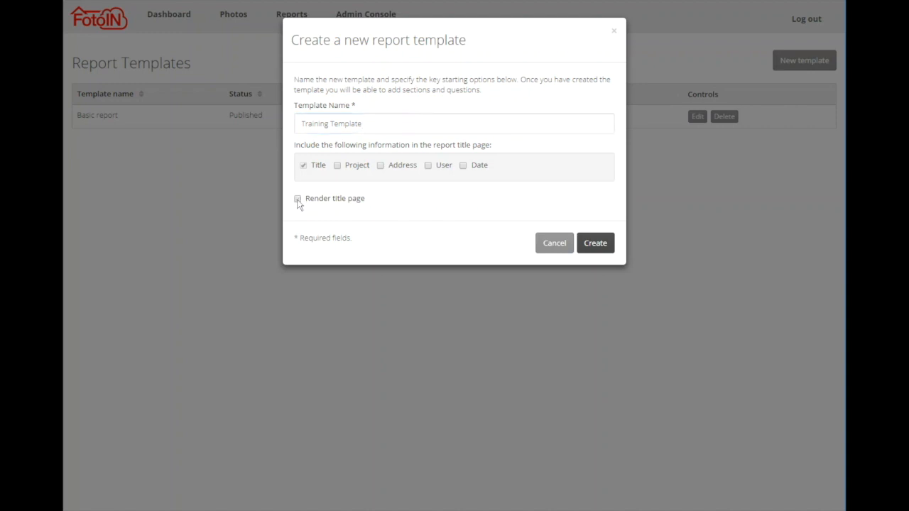
click(337, 166)
click(381, 165)
click(428, 166)
click(602, 245)
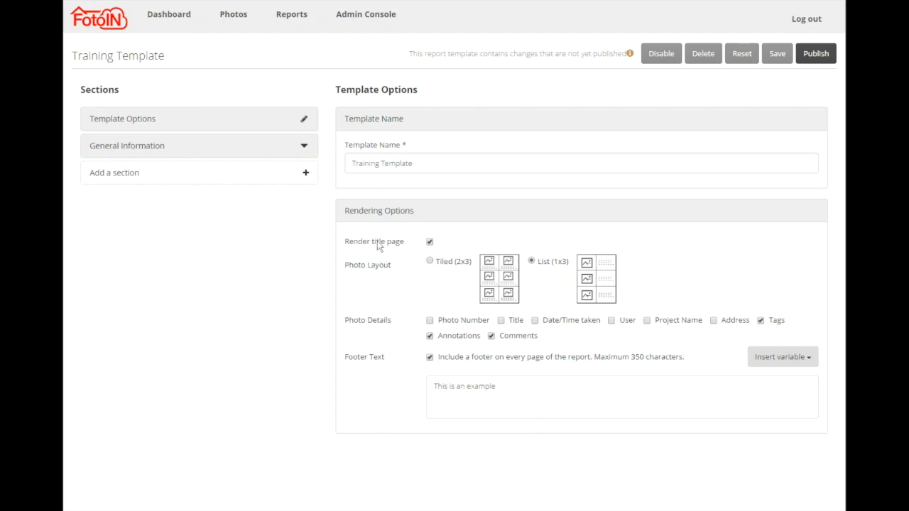
Try the Tiled (2x3) photo layout and return to List (1x3).
click(431, 261)
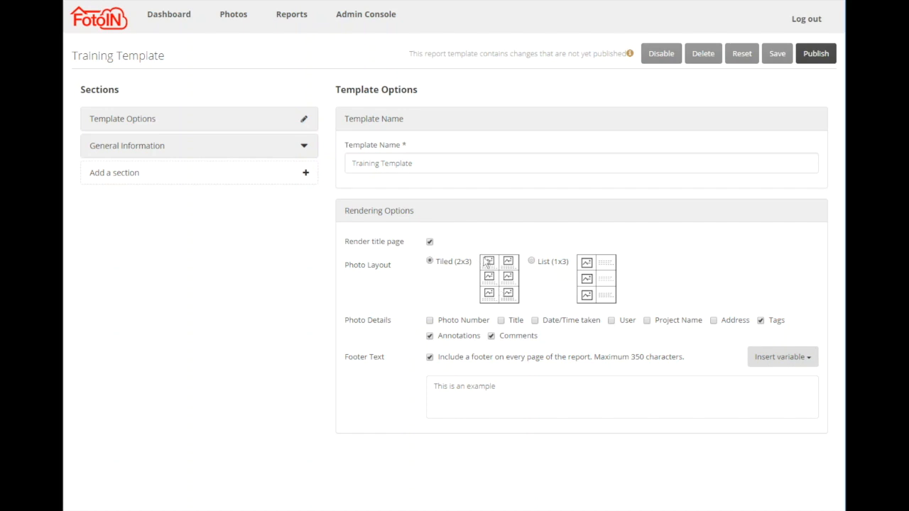
click(532, 261)
Insert the Project Name and Report Date variables after the example text in the report footer.
click(507, 387)
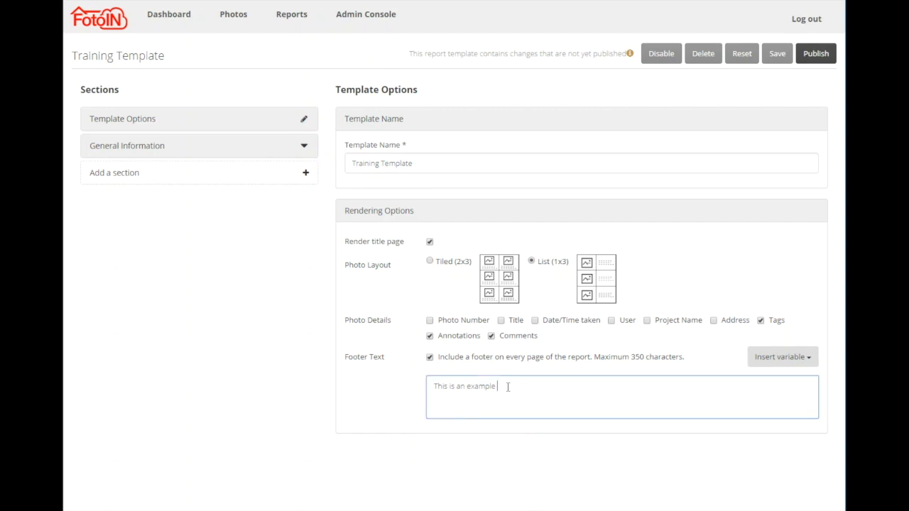
drag(535, 386, 344, 386)
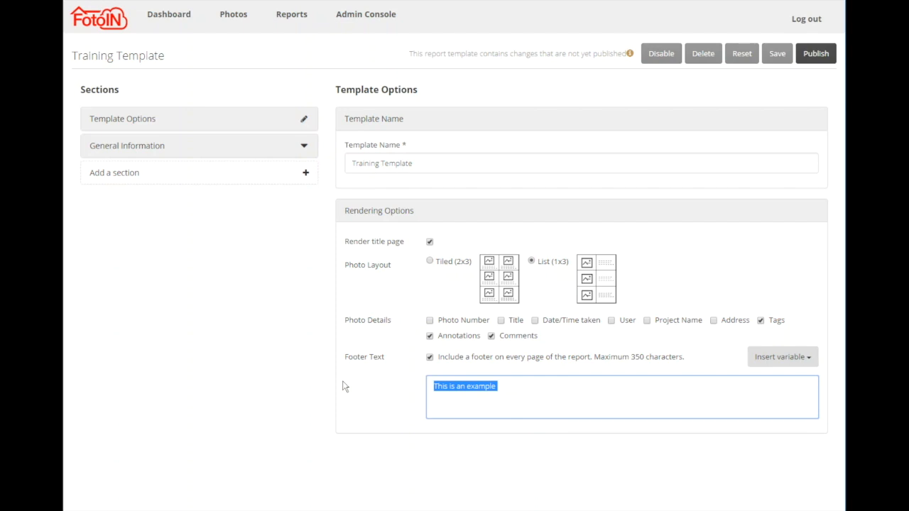
key(Right)
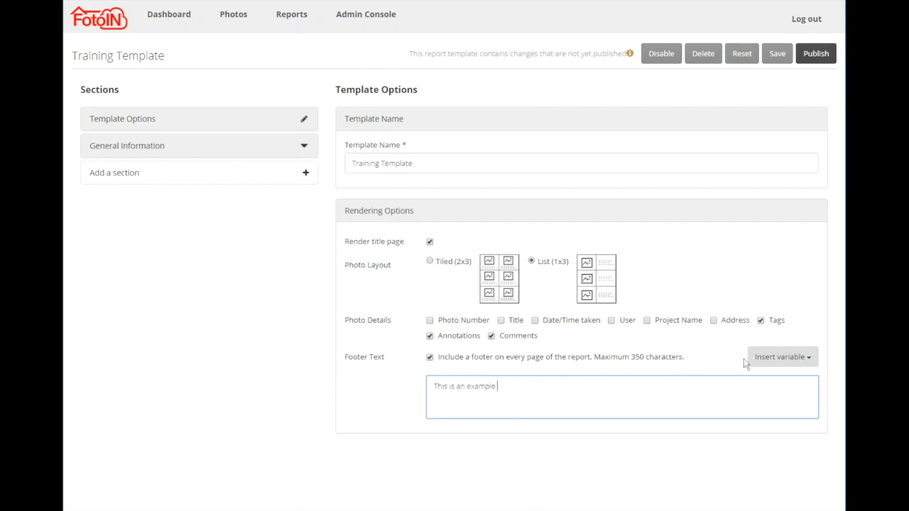
click(812, 364)
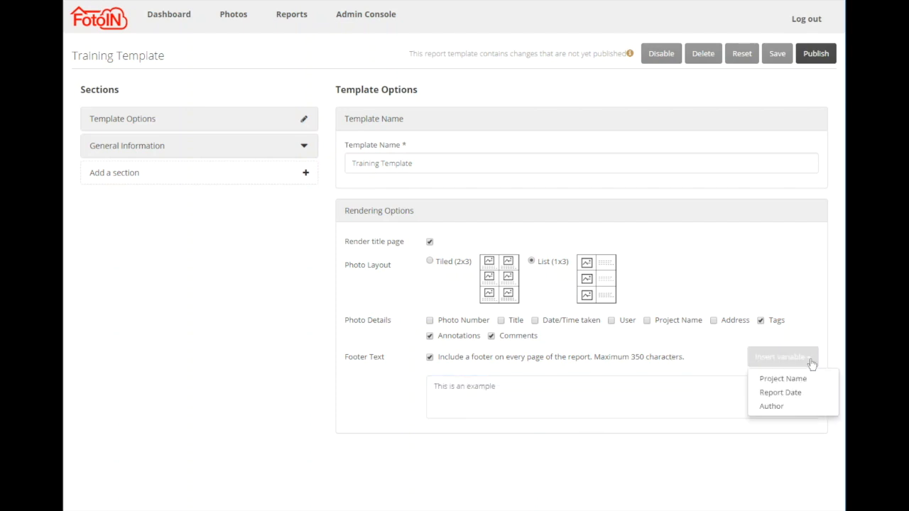
click(792, 380)
click(806, 364)
click(780, 392)
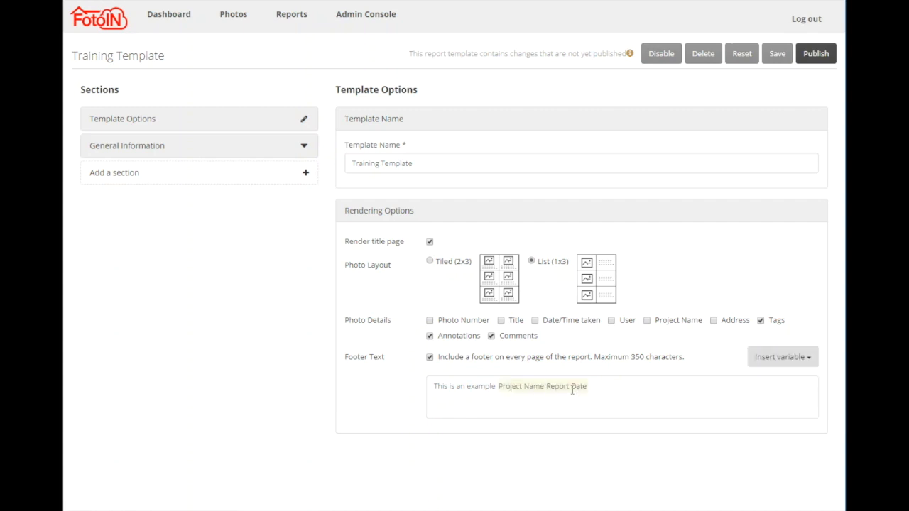
click(544, 387)
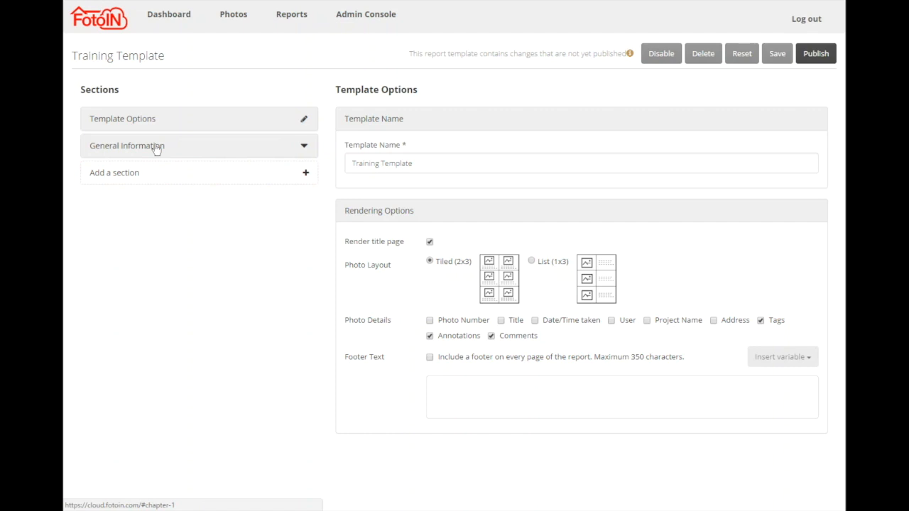
Open the General Information section to view its questions and add a new section named Section A.
click(157, 149)
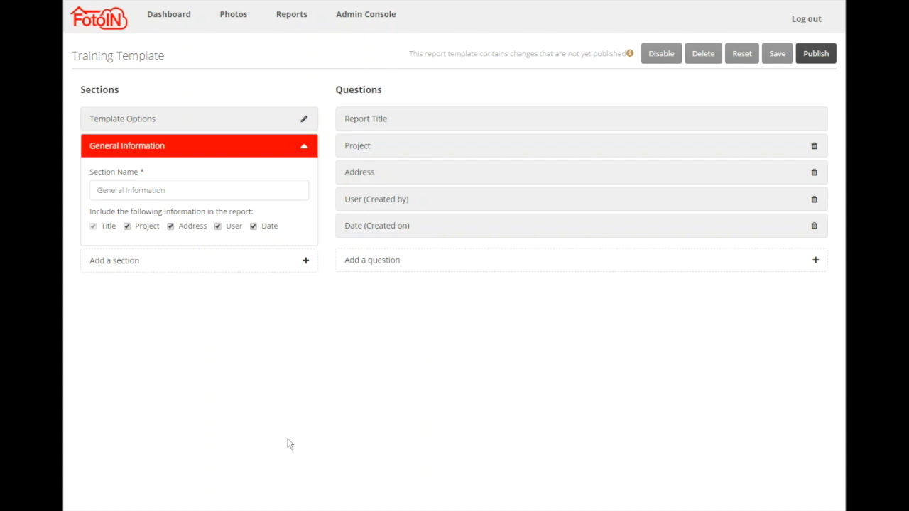
click(121, 266)
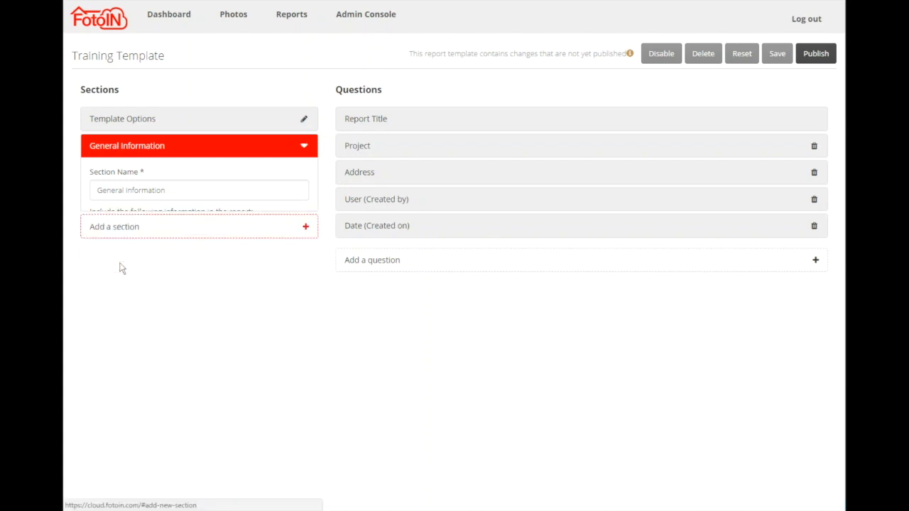
click(162, 217)
text(Section)
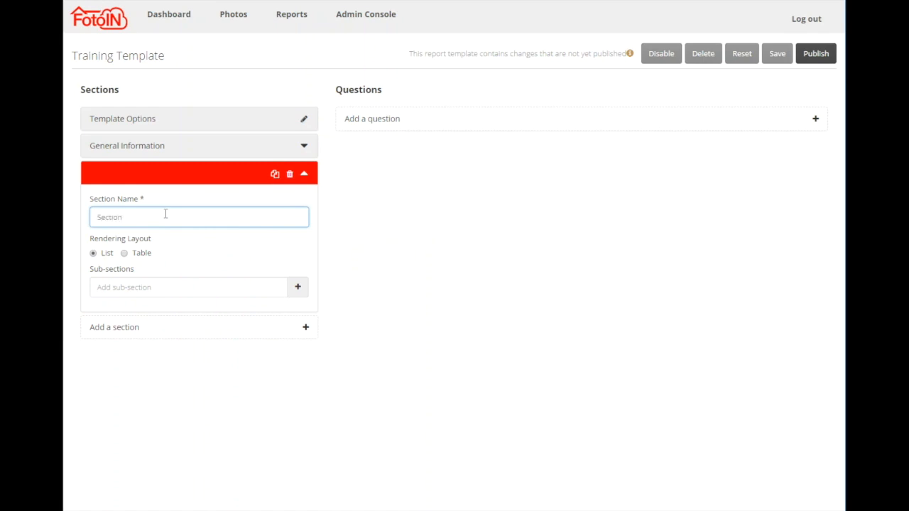
text( A)
Add two questions to Section A with the texts "This is question #1" and "This is question #2".
click(378, 124)
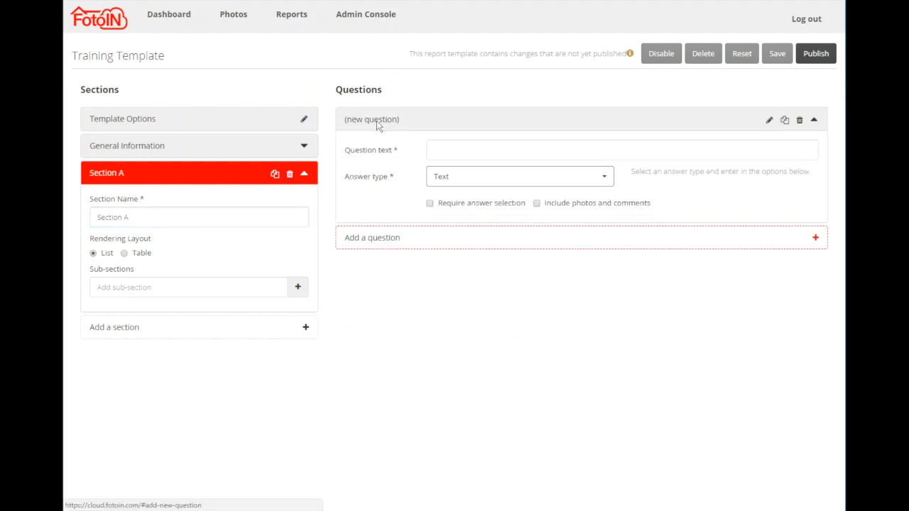
text(This is question )
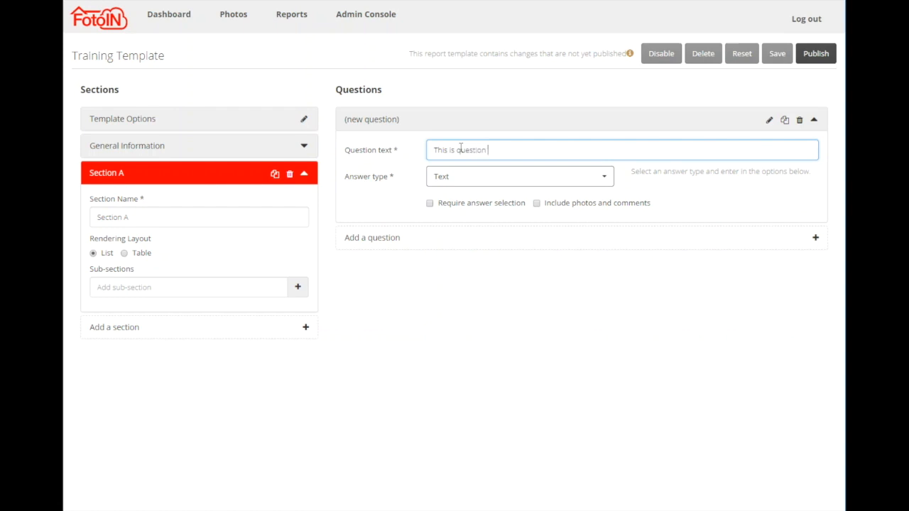
text(#1)
click(419, 240)
text(This is ques)
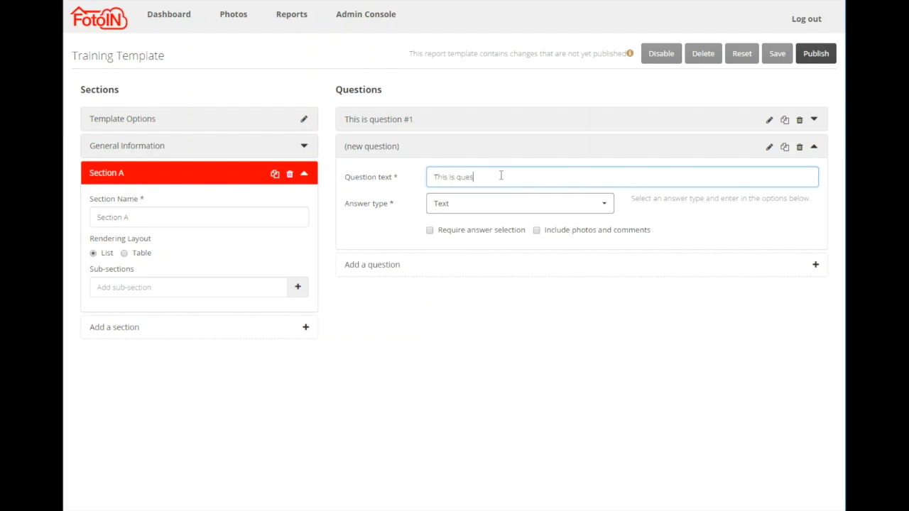
text(tion #2)
Add two sub-sections to Section A named Subsection A and Subsection B.
click(162, 287)
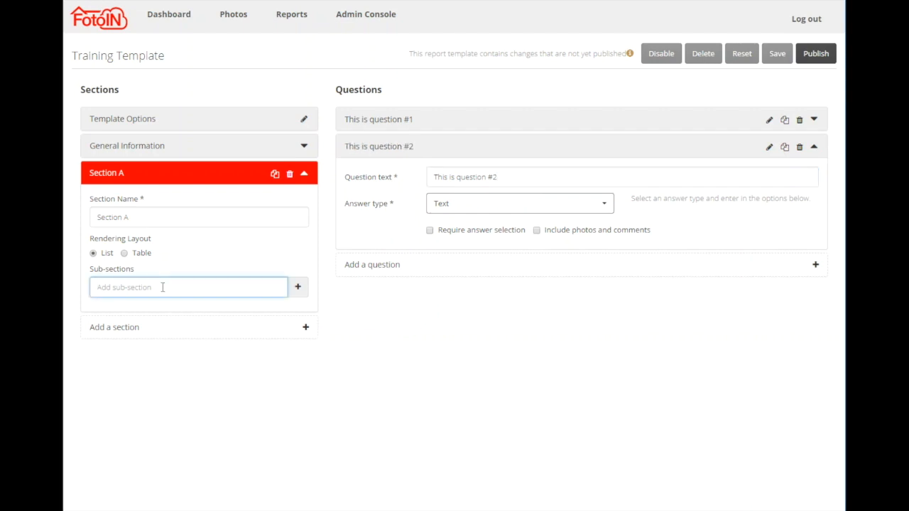
text(Subsection )
text(A)
key(Return)
text(Subsection B)
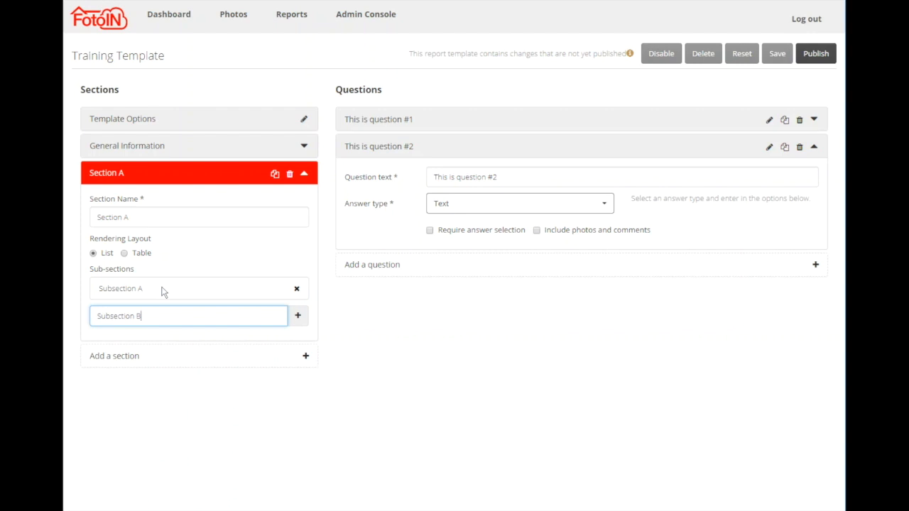
key(Return)
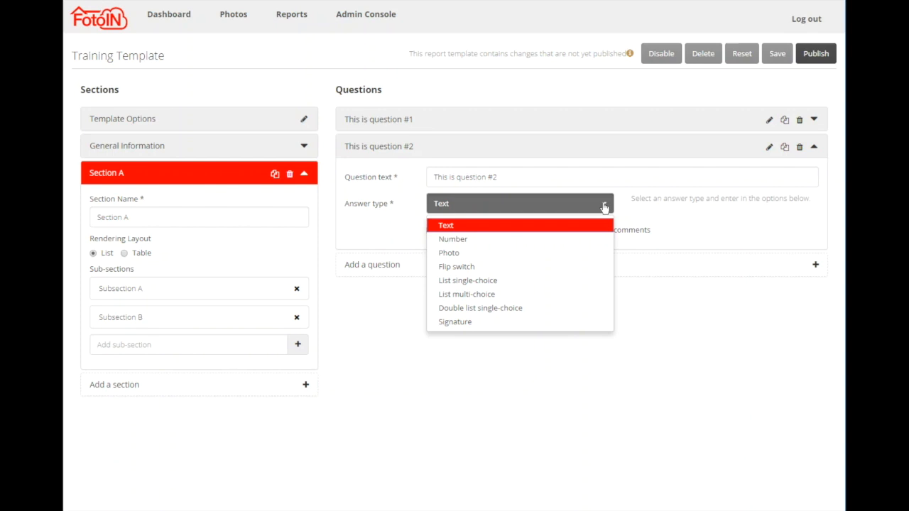
Make question #2 require an answer, include photos and comments, and use the Flip switch answer type.
click(730, 225)
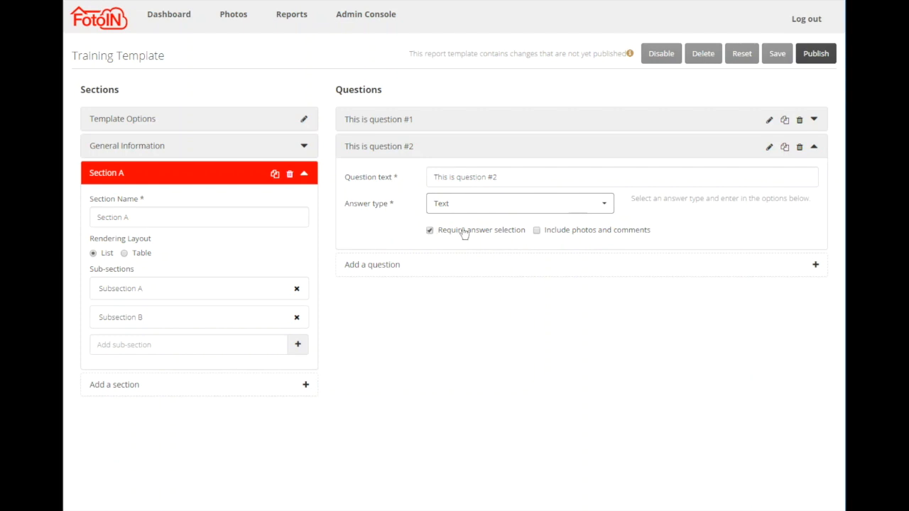
click(577, 236)
click(512, 204)
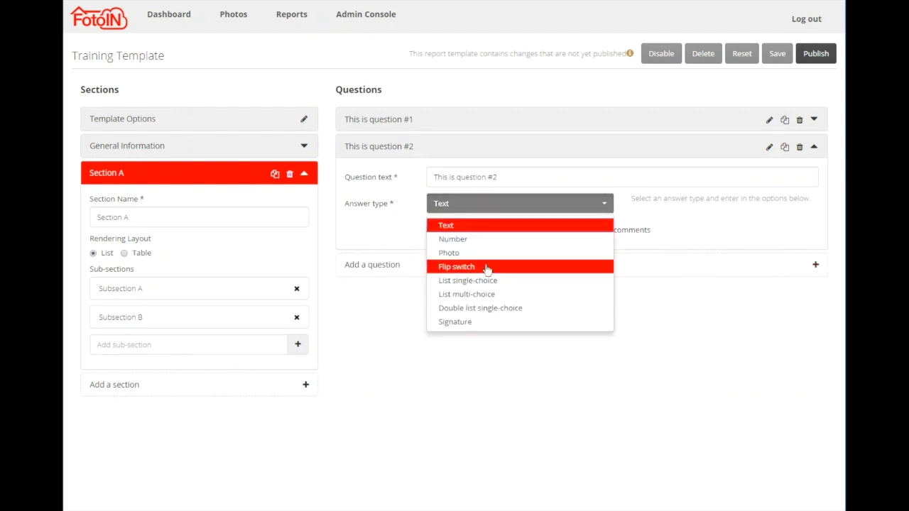
click(471, 267)
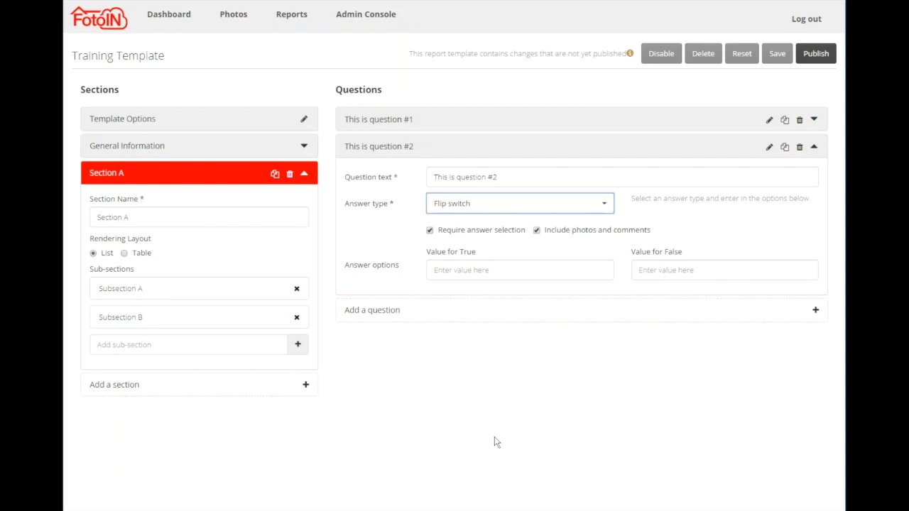
Set question #2's flip switch values to Yes for true and No for false.
click(498, 270)
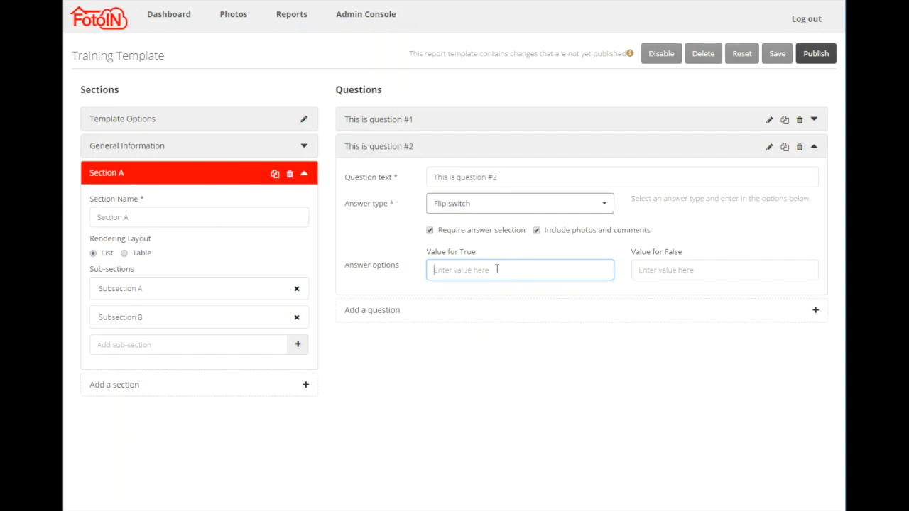
text(Yes)
key(Tab)
text(No)
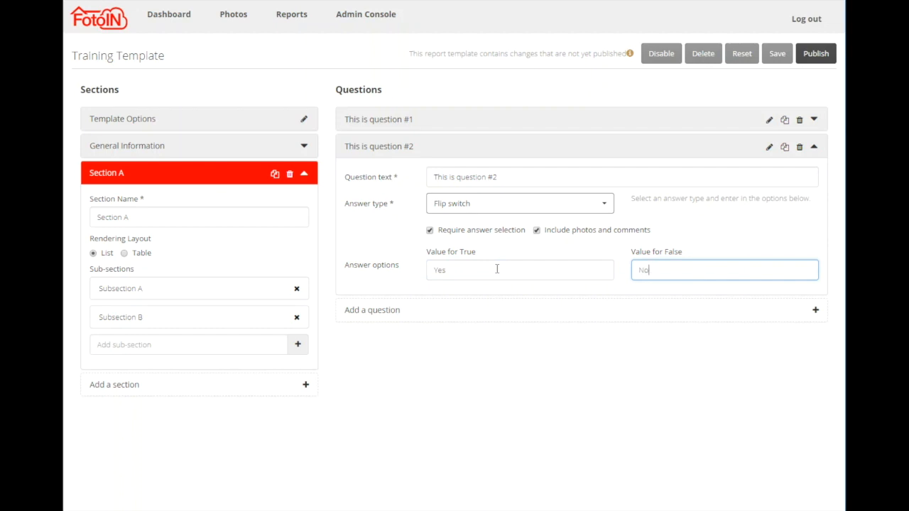
click(450, 333)
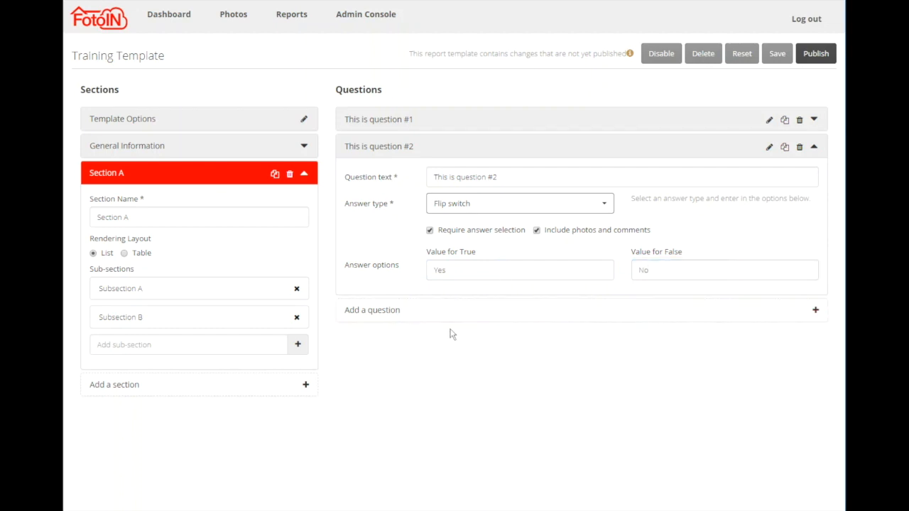
Add a third question with the List single-choice answer type and enter the answer options ABC, DEF and GHI.
click(383, 311)
click(520, 231)
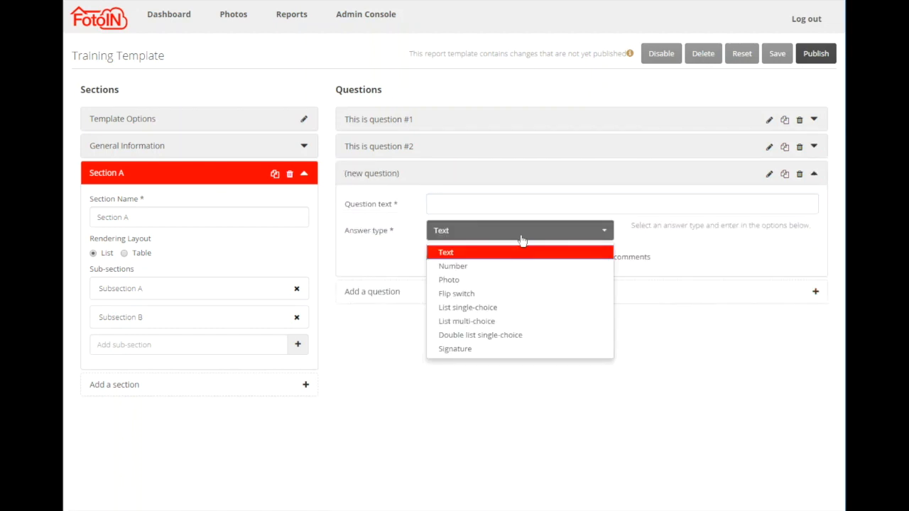
click(500, 311)
click(479, 332)
text(ABC)
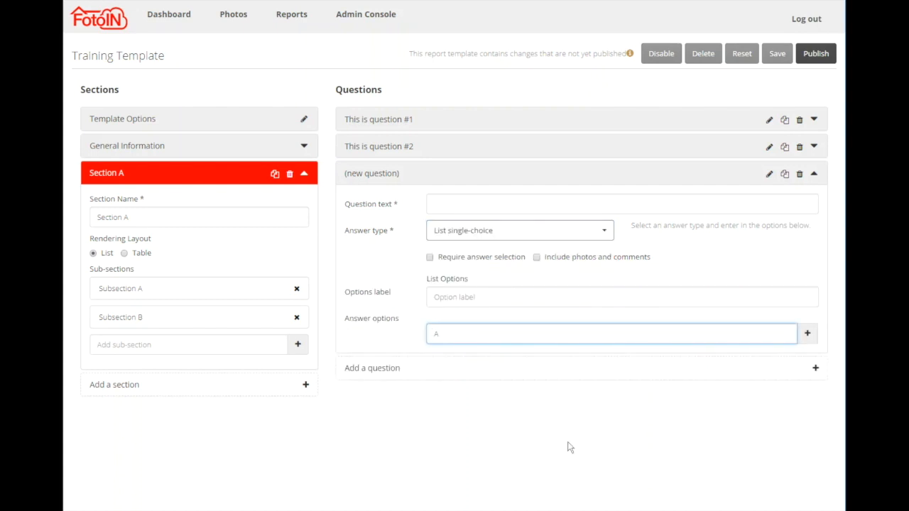
key(Return)
text(DEF)
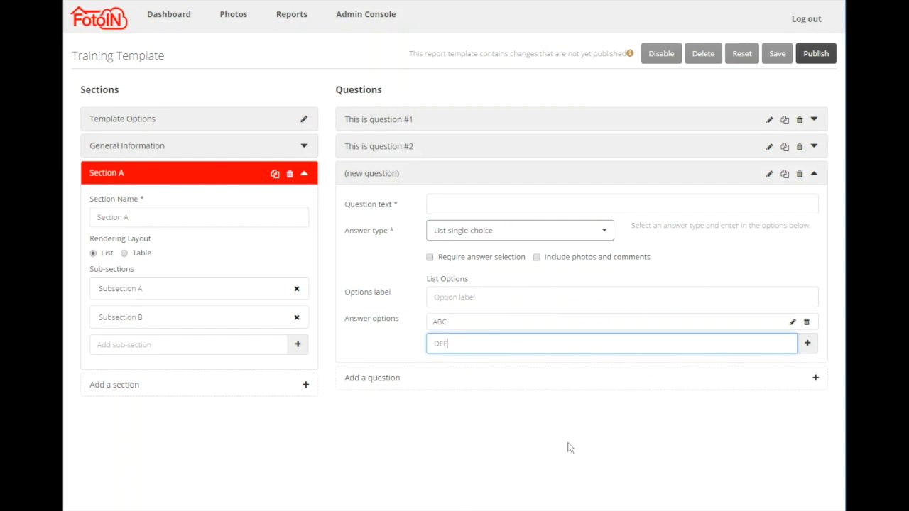
key(Return)
text(GHI)
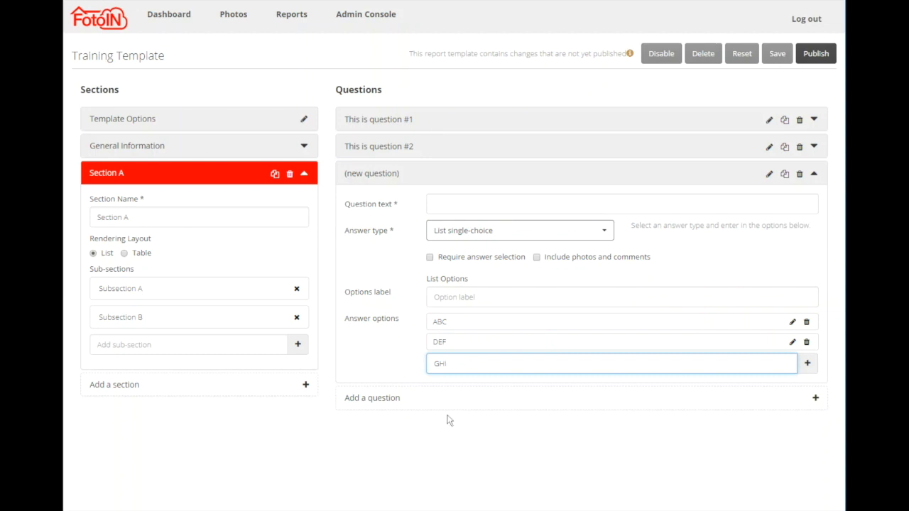
Change the new question's answer type to List multi-choice.
click(533, 232)
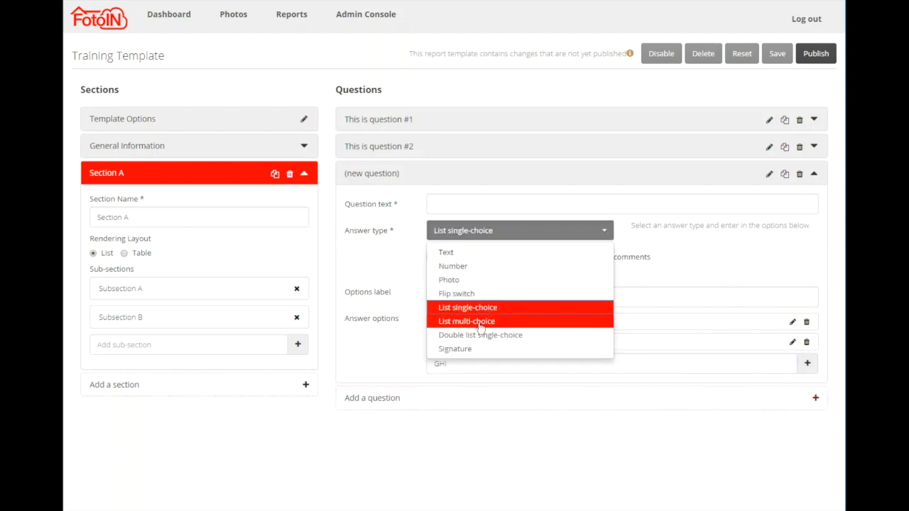
click(480, 322)
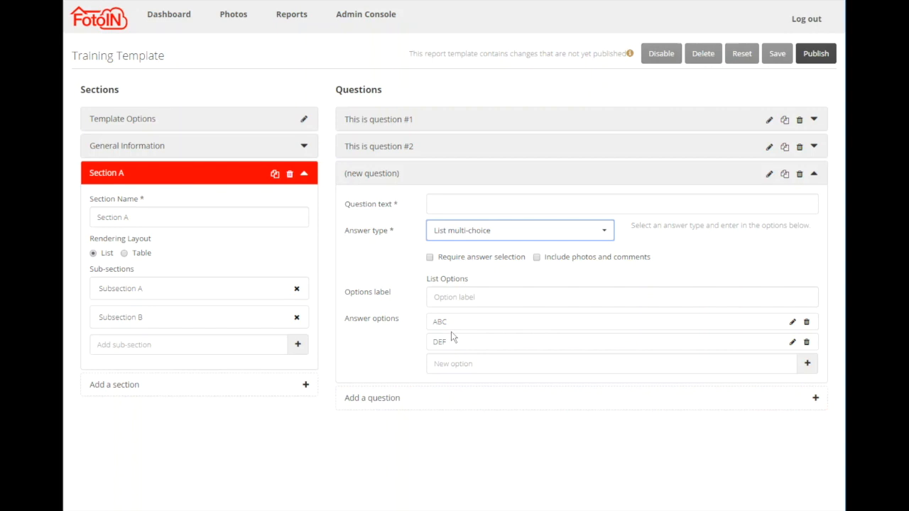
Change the new question's answer type to Double list single-choice and add the options 123 and 456 to List 2.
click(605, 235)
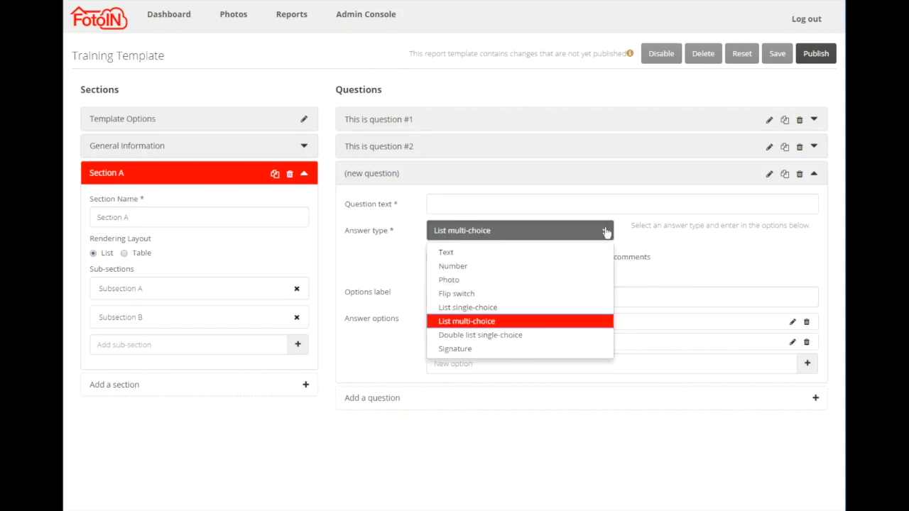
click(513, 337)
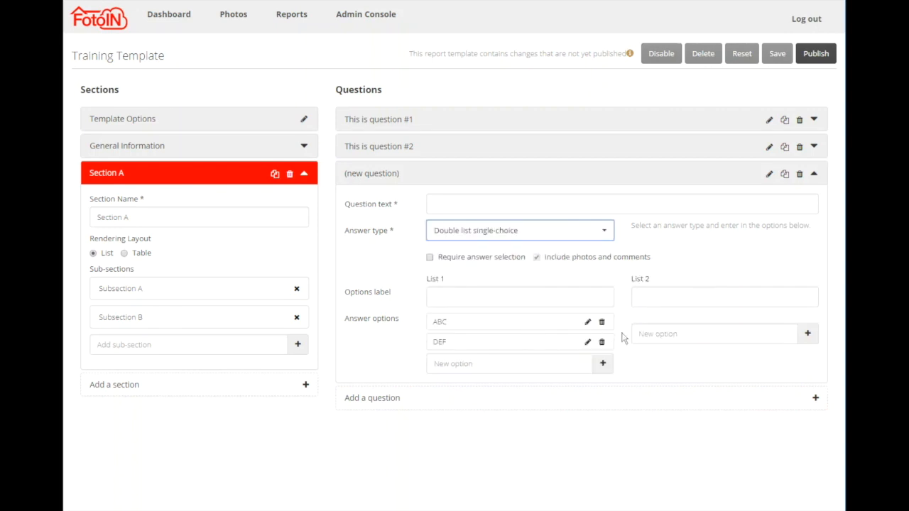
click(684, 335)
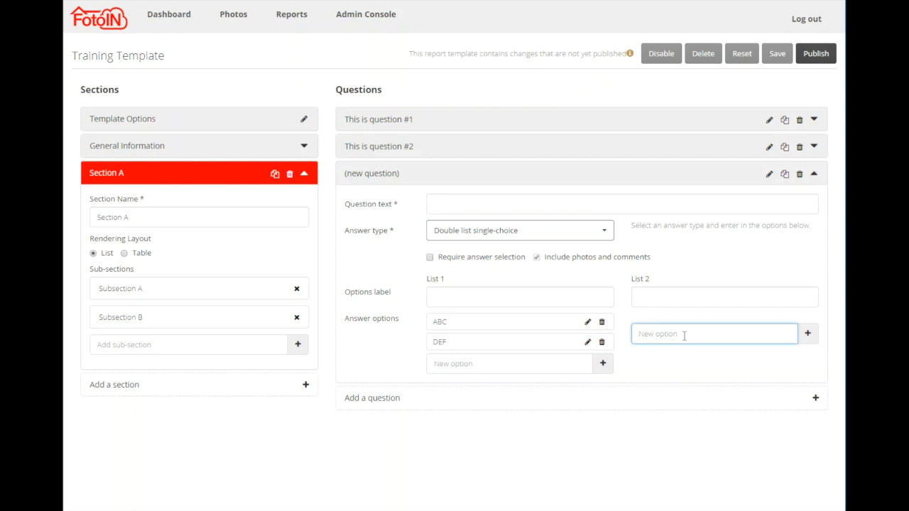
text(123)
click(808, 334)
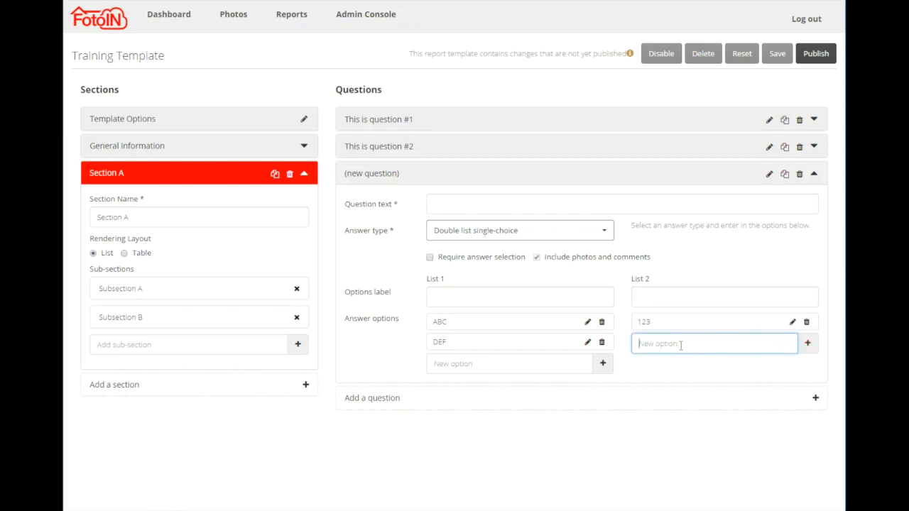
text(456)
key(Return)
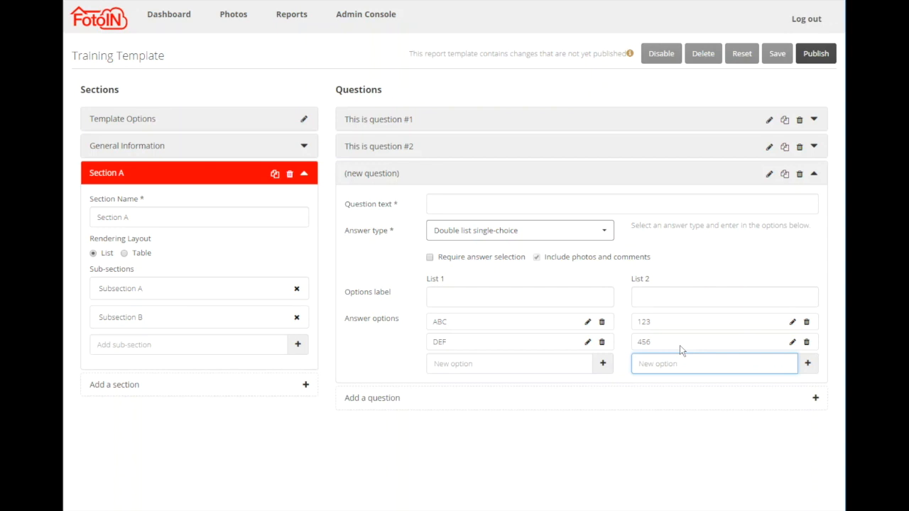
Reorder the questions in Section A to Question #3, Question #2, Question #1.
click(428, 176)
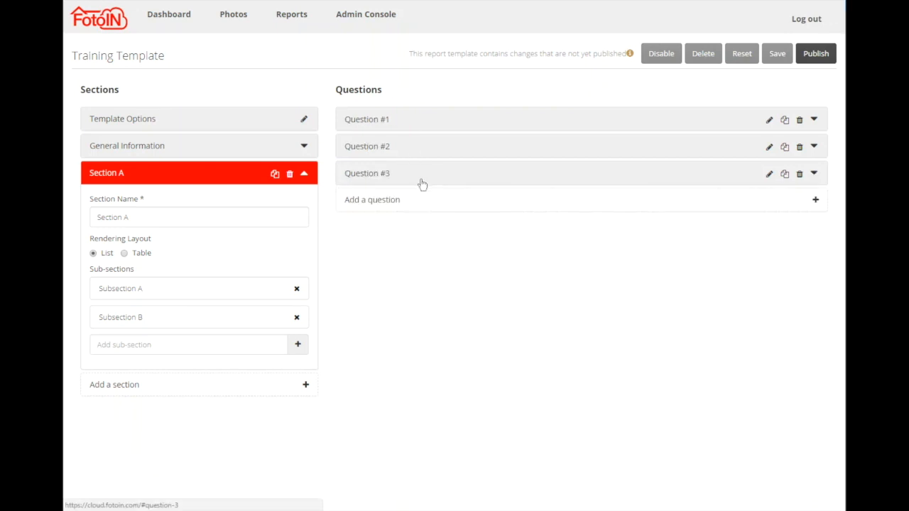
mouse_move(449, 182)
mouse_down()
mouse_move(453, 136)
mouse_move(454, 189)
mouse_move(455, 174)
mouse_up()
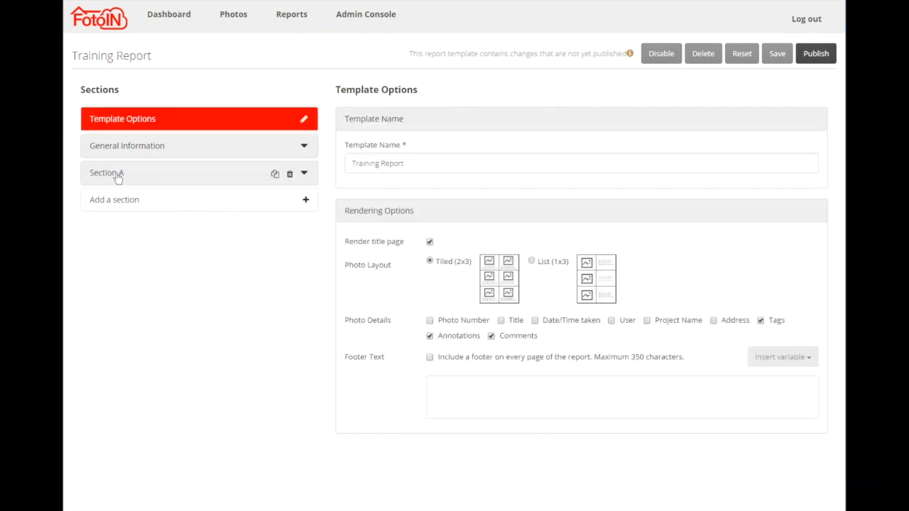
Check Section A and General Information, return to the template options, and save and publish the Training Report template.
click(117, 176)
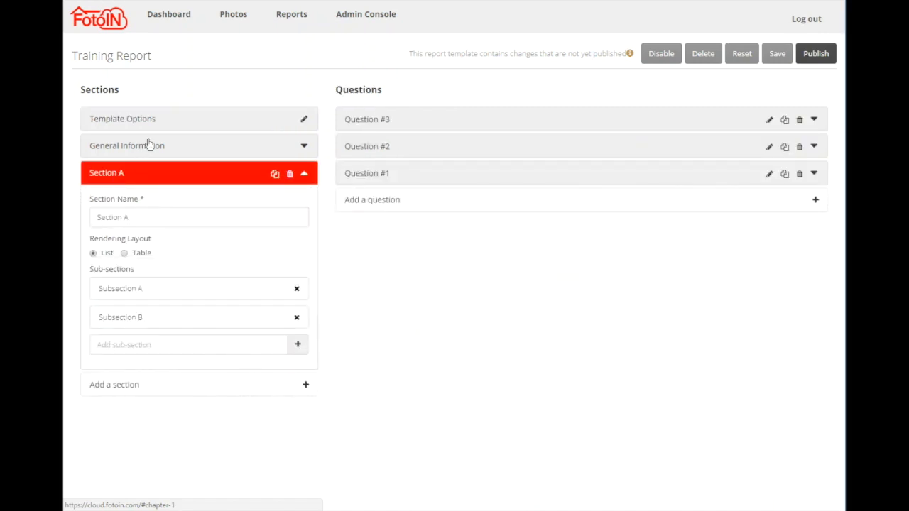
click(141, 147)
click(146, 118)
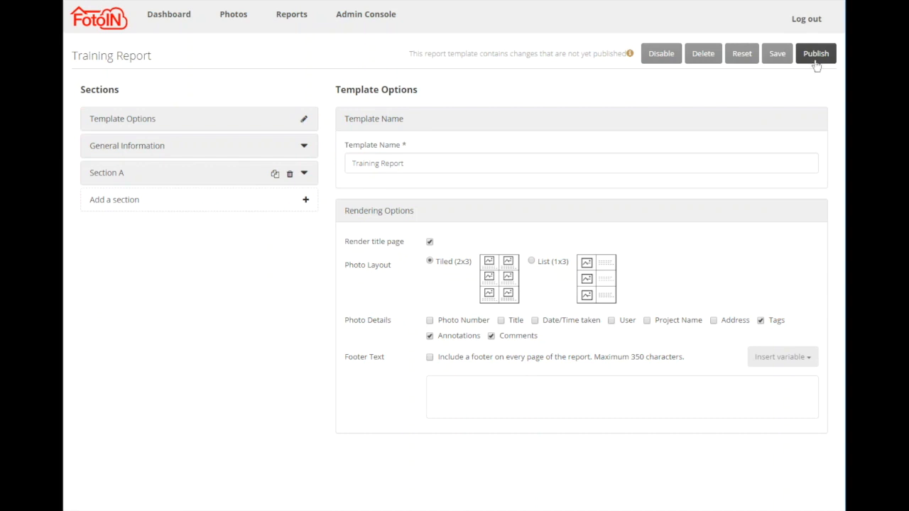
click(778, 57)
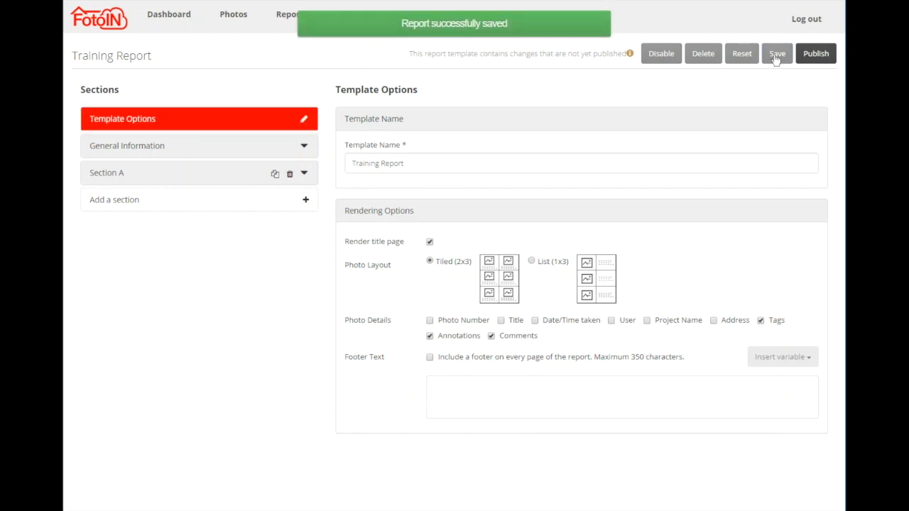
click(808, 57)
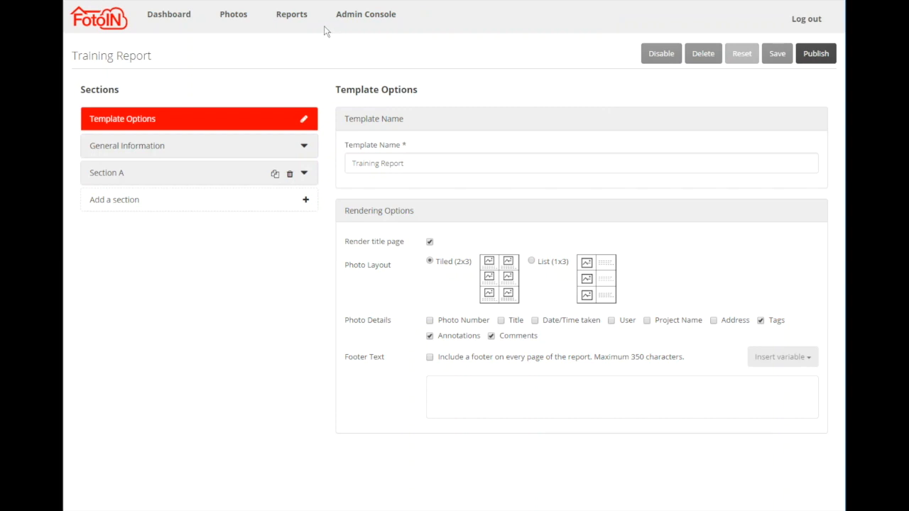
Reopen the published Training Report template for editing from the Admin Console's report templates.
click(371, 20)
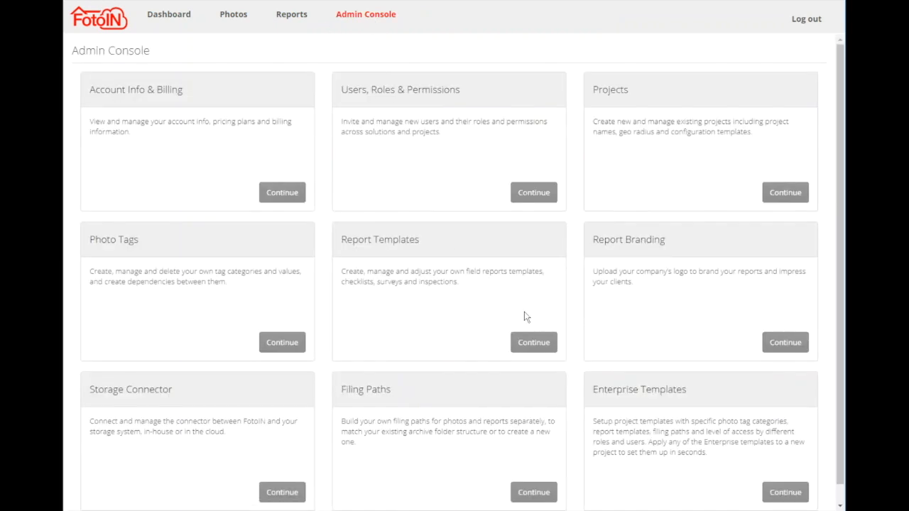
click(532, 344)
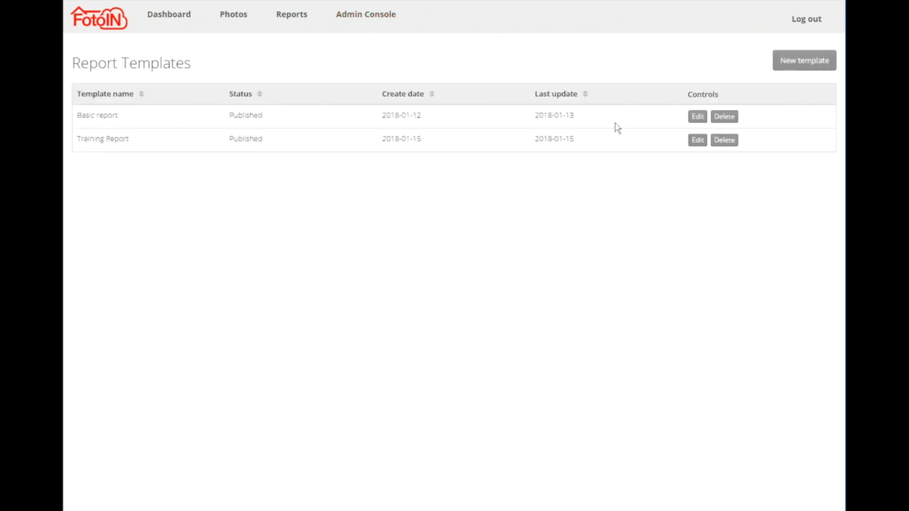
click(694, 143)
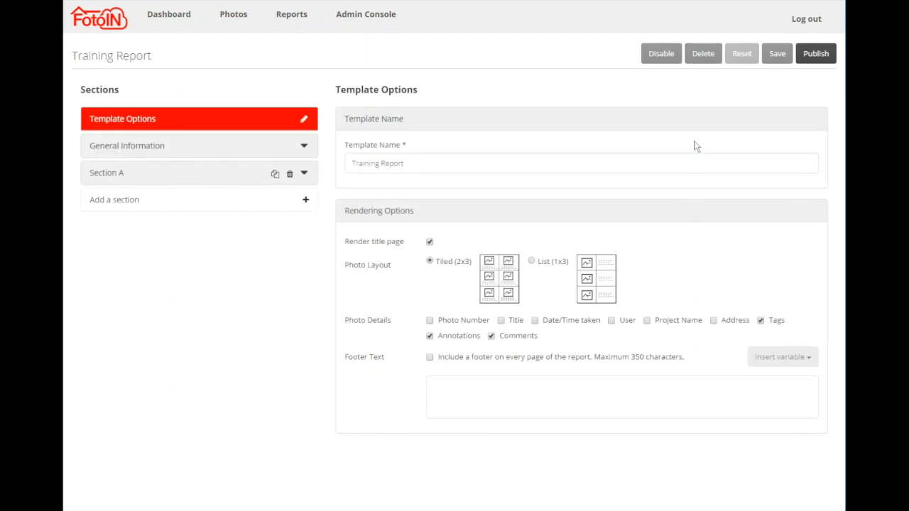
Add a question with the text Question #4 to Section A.
click(132, 175)
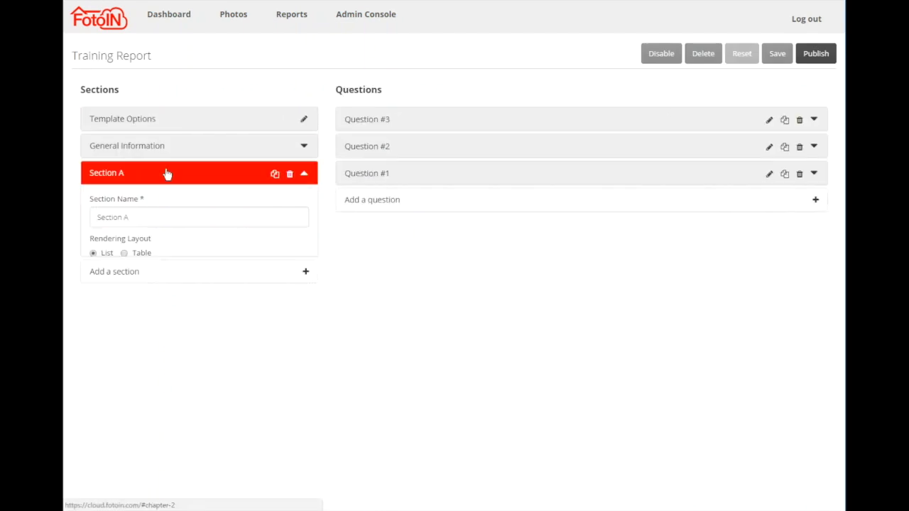
click(396, 205)
text(Question )
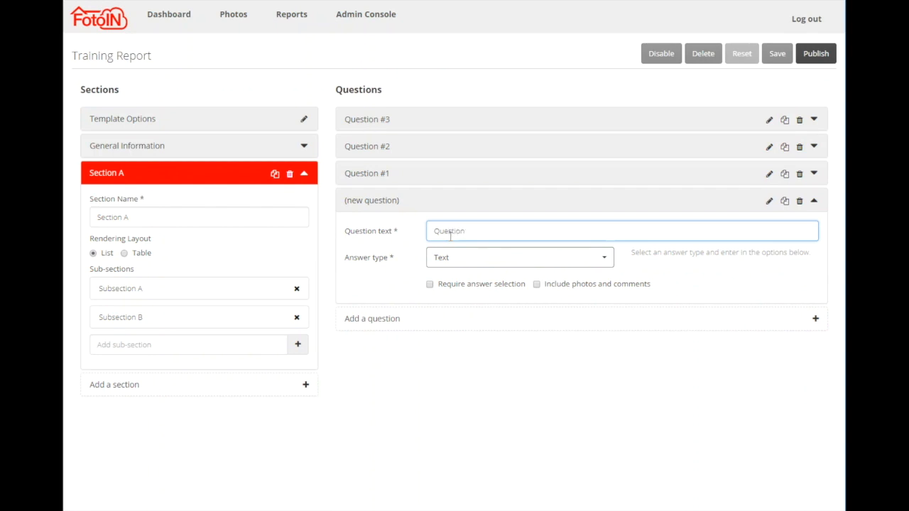
text(#4)
click(417, 203)
Move Question #1 to the start of Section A's question list and save the template.
drag(416, 175, 416, 116)
click(778, 55)
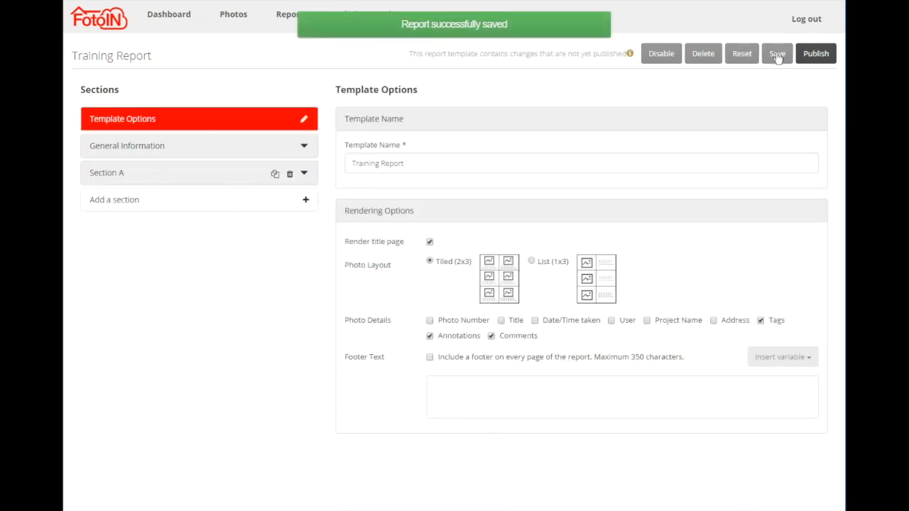